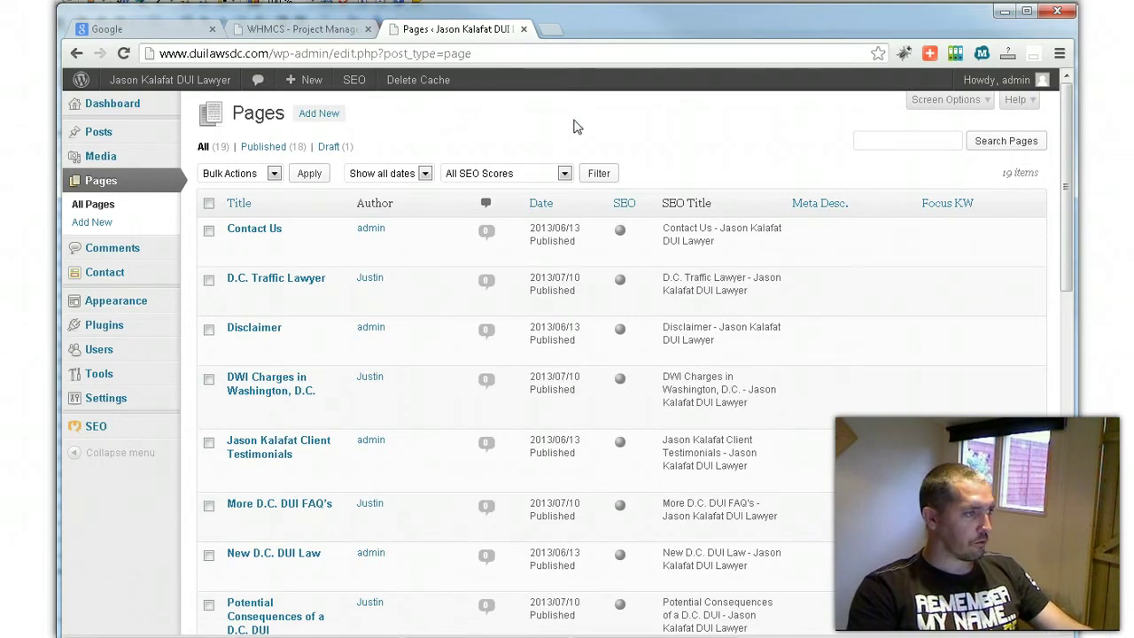
# - Open the 'D.C. Traffic Lawyer' page from All Pages in the editor
pyautogui.click(295, 280)
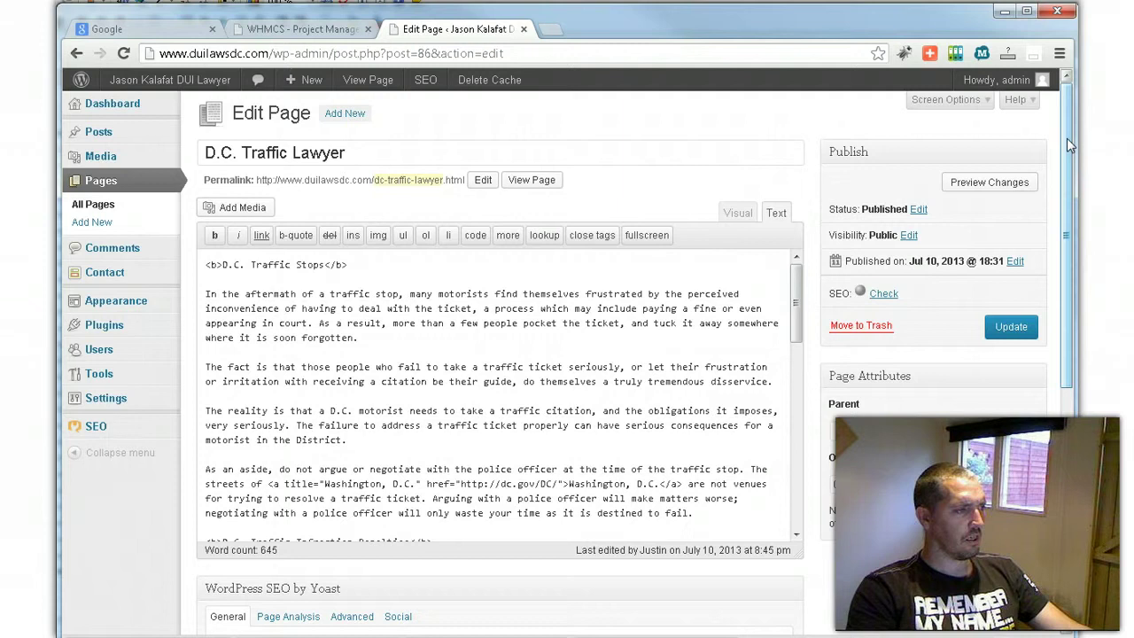
pyautogui.moveTo(1066, 138); pyautogui.dragTo(1066, 158)
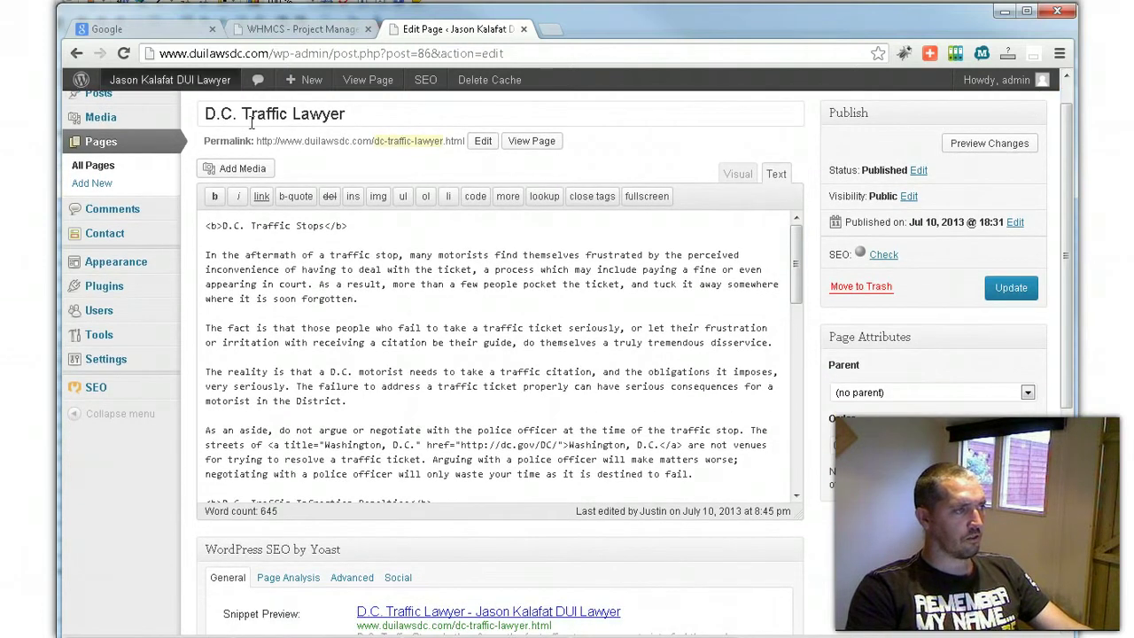
pyautogui.moveTo(242, 114); pyautogui.dragTo(269, 110)
pyautogui.moveTo(338, 107); pyautogui.dragTo(350, 109)
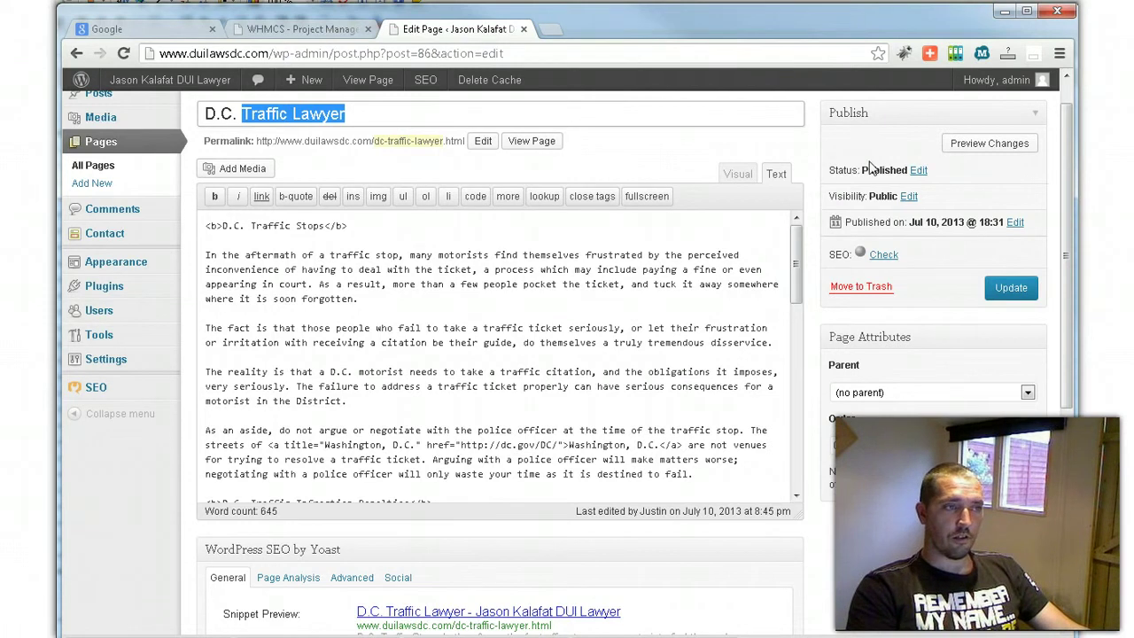
pyautogui.click(795, 148)
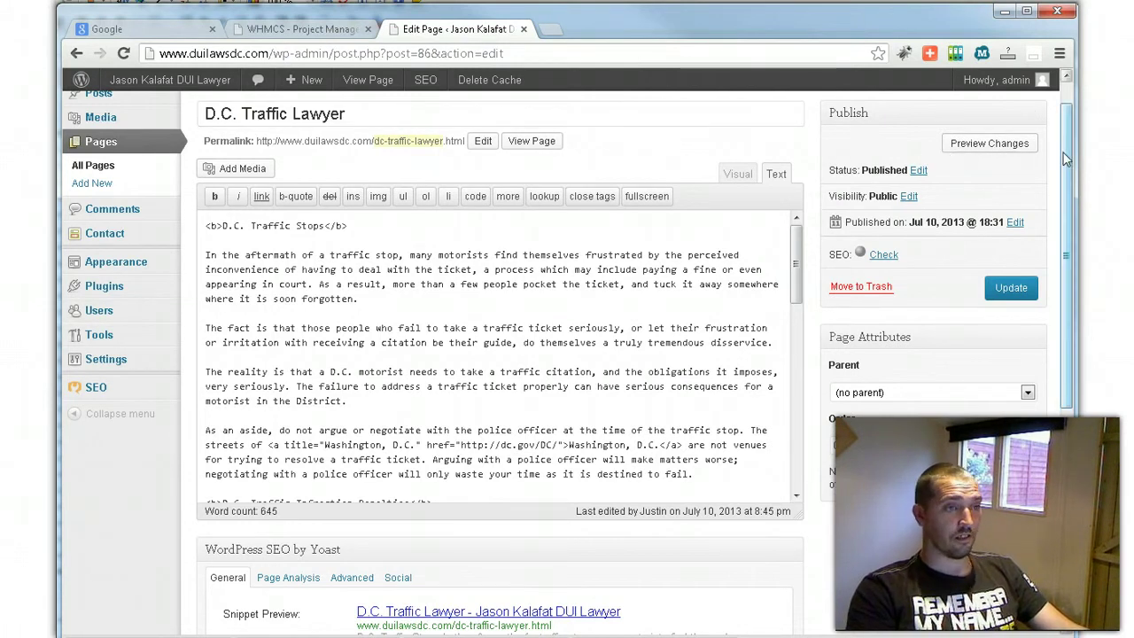
pyautogui.moveTo(1066, 152); pyautogui.dragTo(1076, 301)
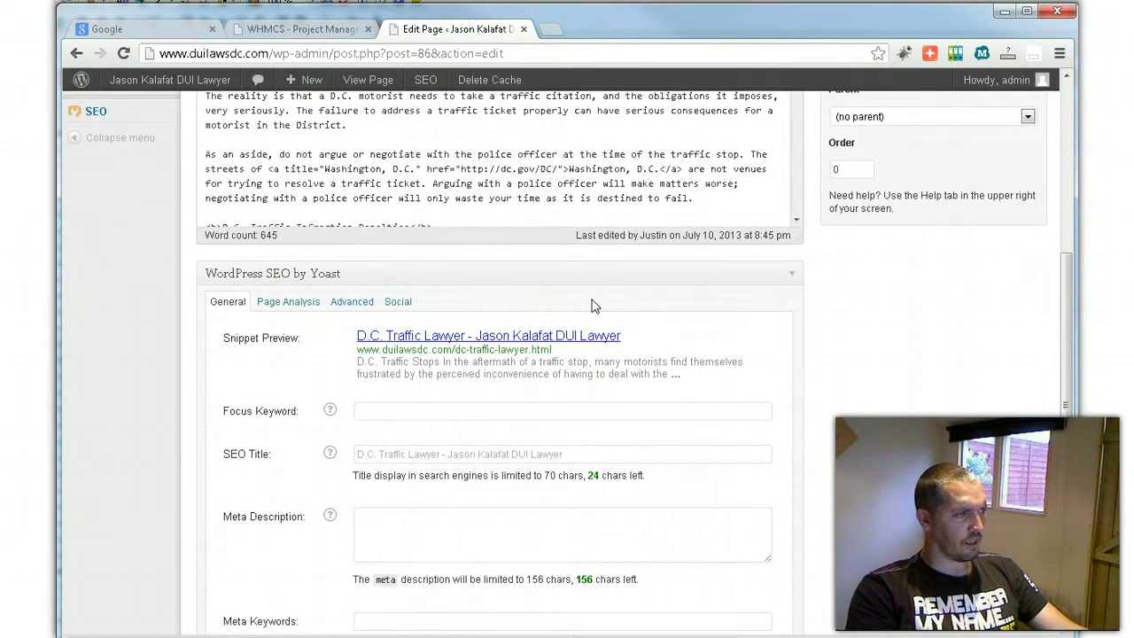
# - Enter 'Traffic Lawyer' as the Yoast focus keyword and review where it is found
pyautogui.click(439, 411)
pyautogui.write('Traffic Lawyer')
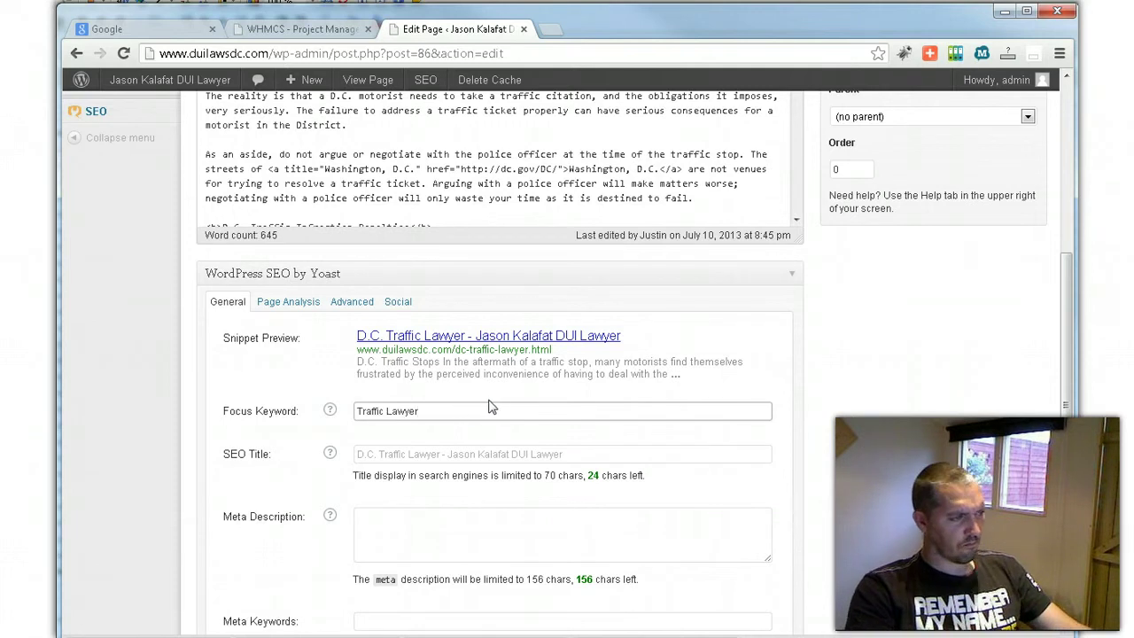
pyautogui.click(485, 521)
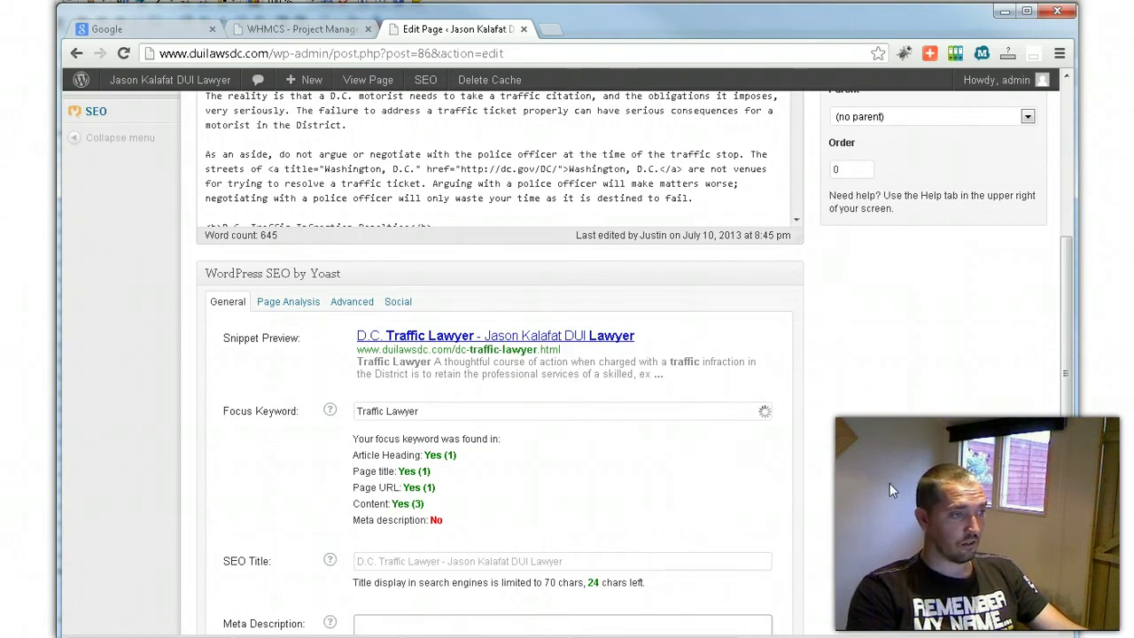
pyautogui.scroll(-2, 889, 483)
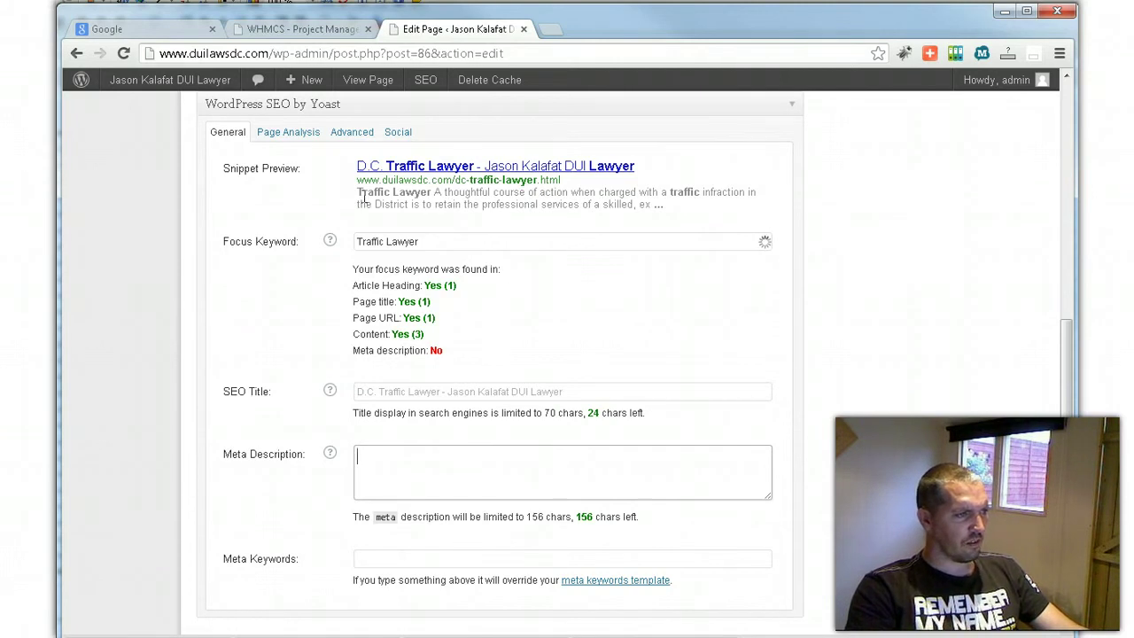
pyautogui.scroll(3, 912, 344)
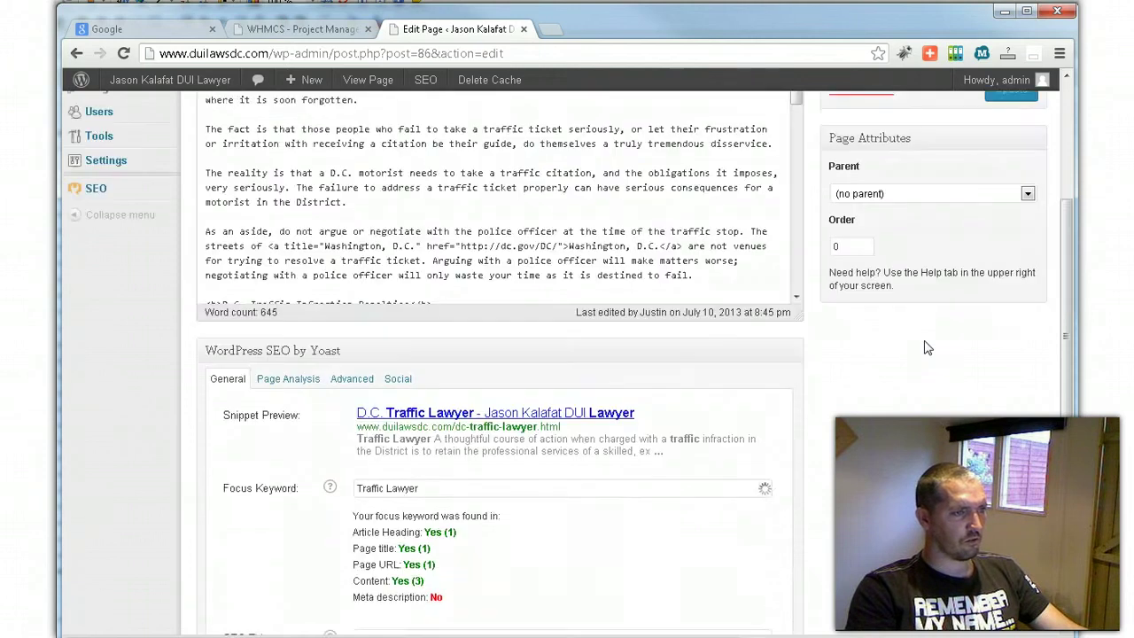
pyautogui.scroll(3, 921, 346)
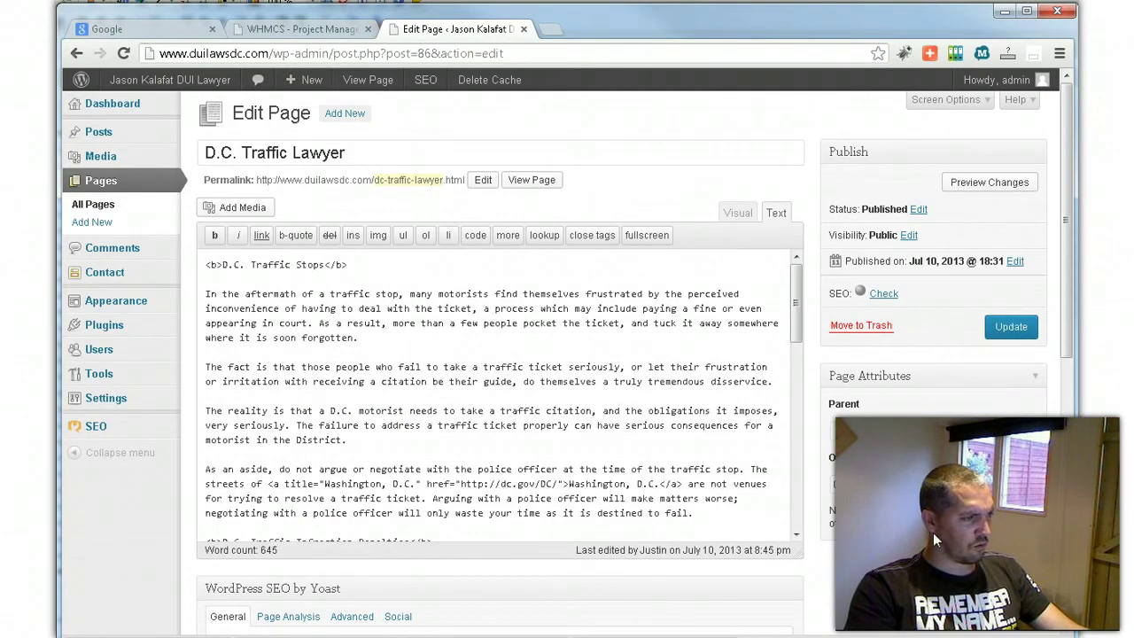
pyautogui.scroll(-3, 545, 451)
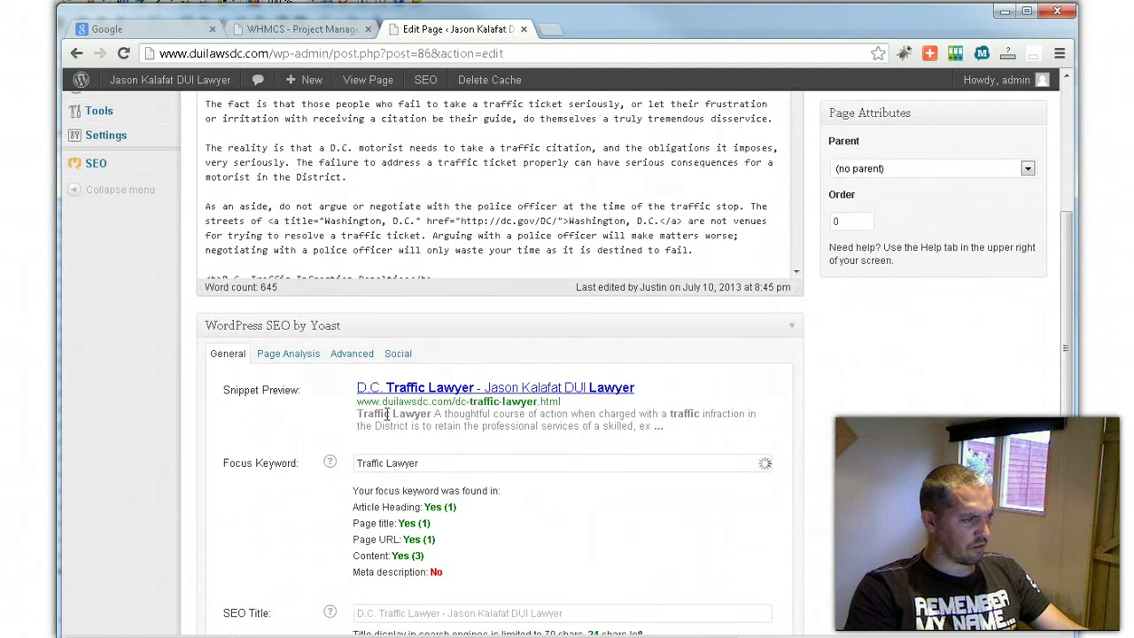
pyautogui.scroll(-2, 952, 477)
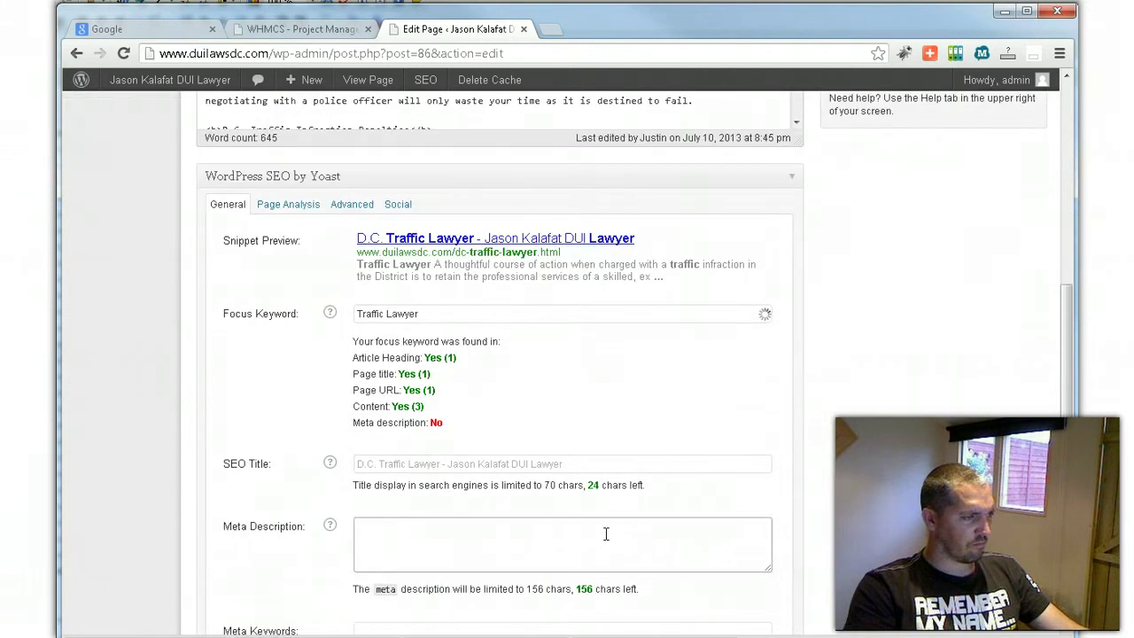
# - Write the Yoast meta description 'Find a traffic lawyer in DC.'
pyautogui.click(606, 533)
pyautogui.write('Find')
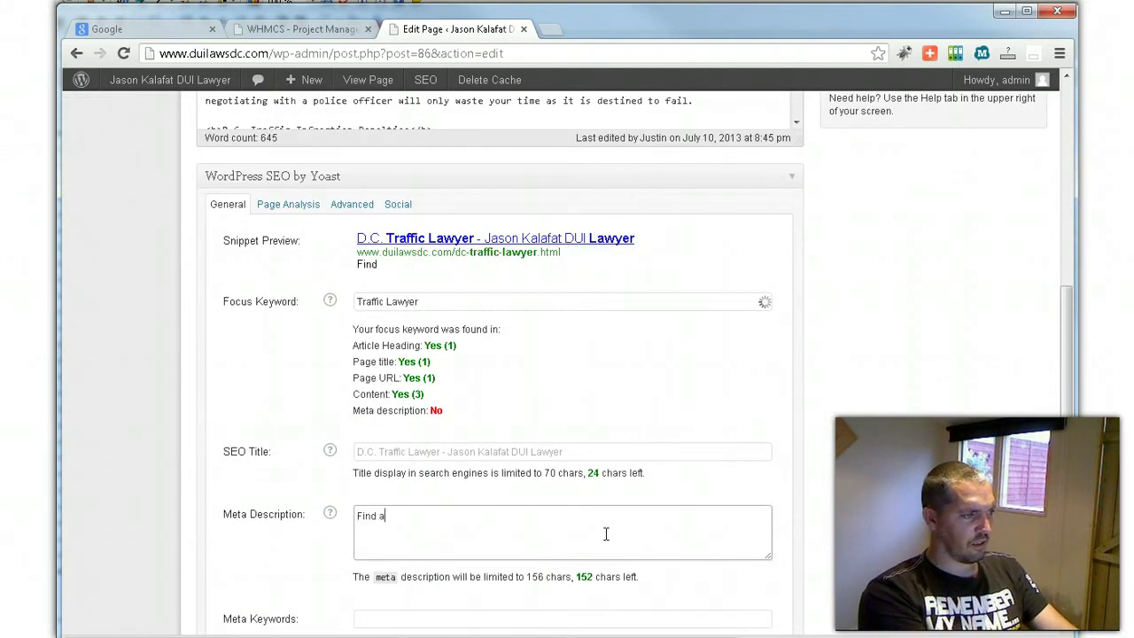
pyautogui.write(' a')
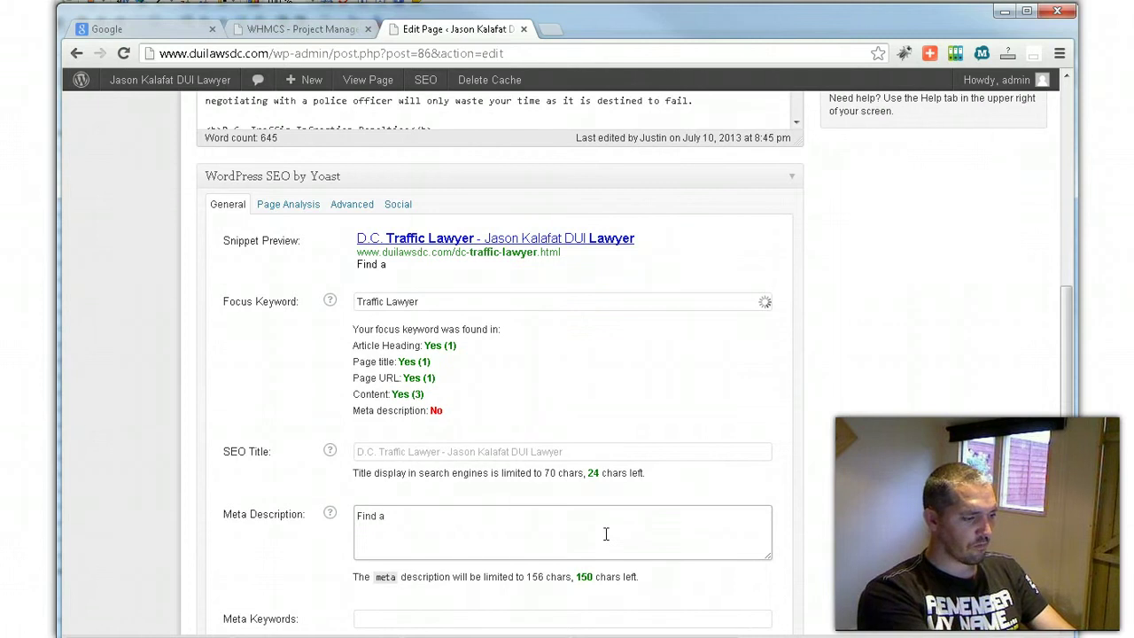
pyautogui.write(' traffic')
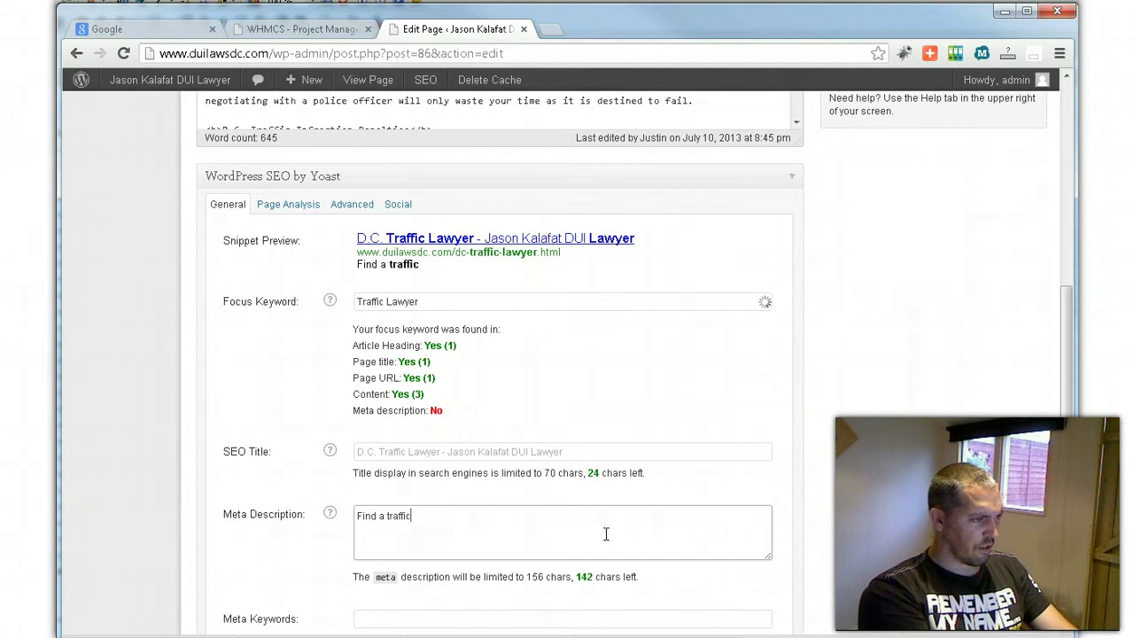
pyautogui.write(' law')
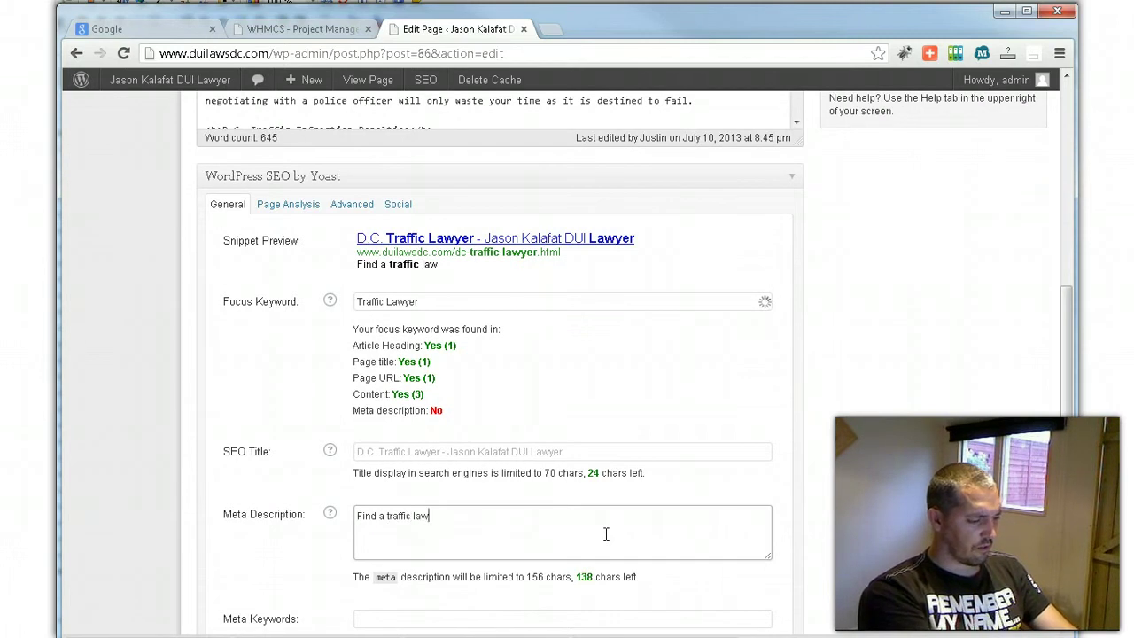
pyautogui.write('yer')
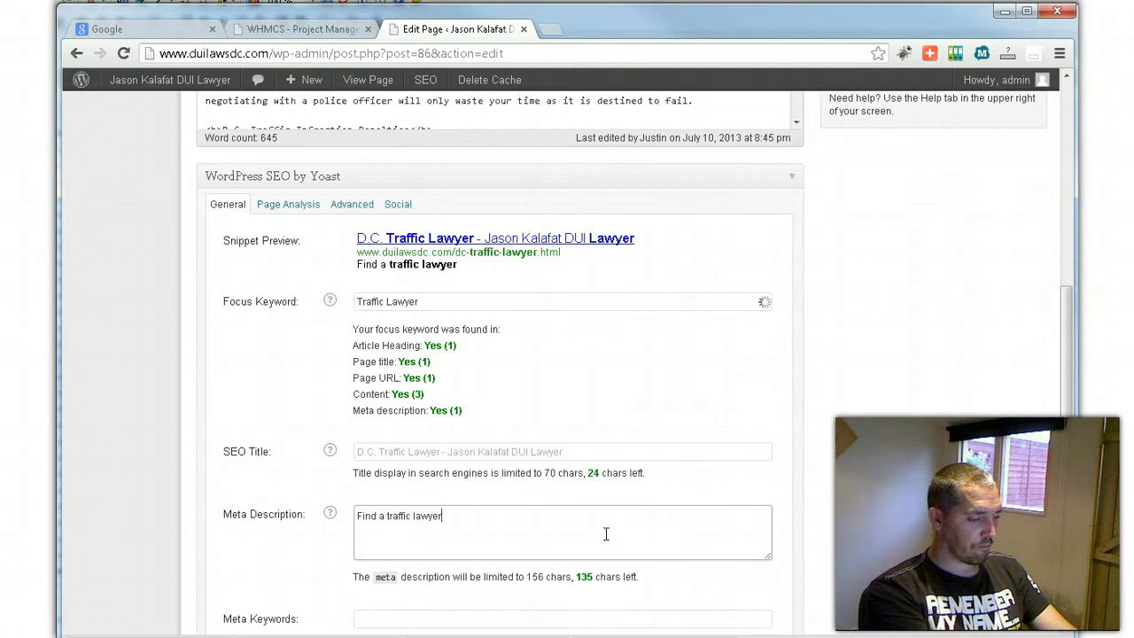
pyautogui.write(' in D')
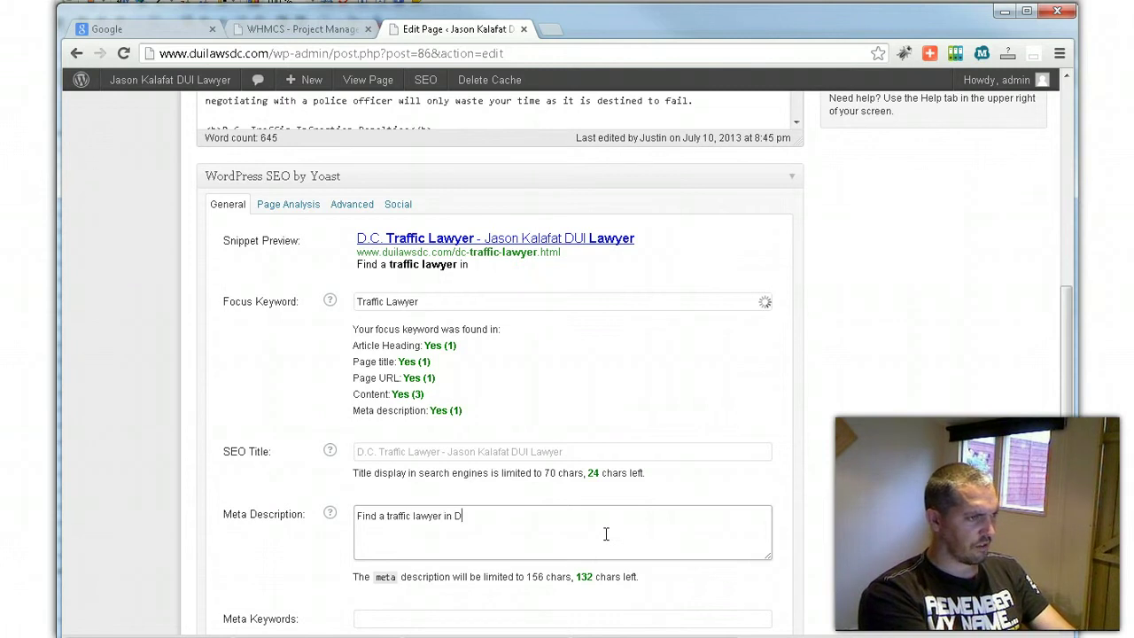
pyautogui.write('C.')
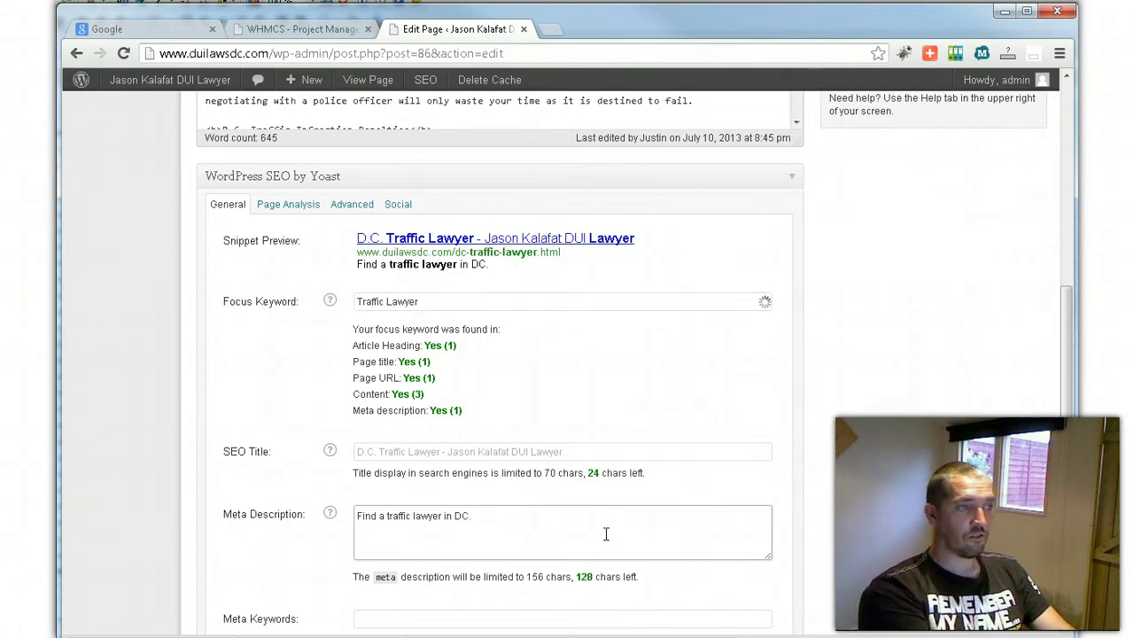
pyautogui.click(917, 486)
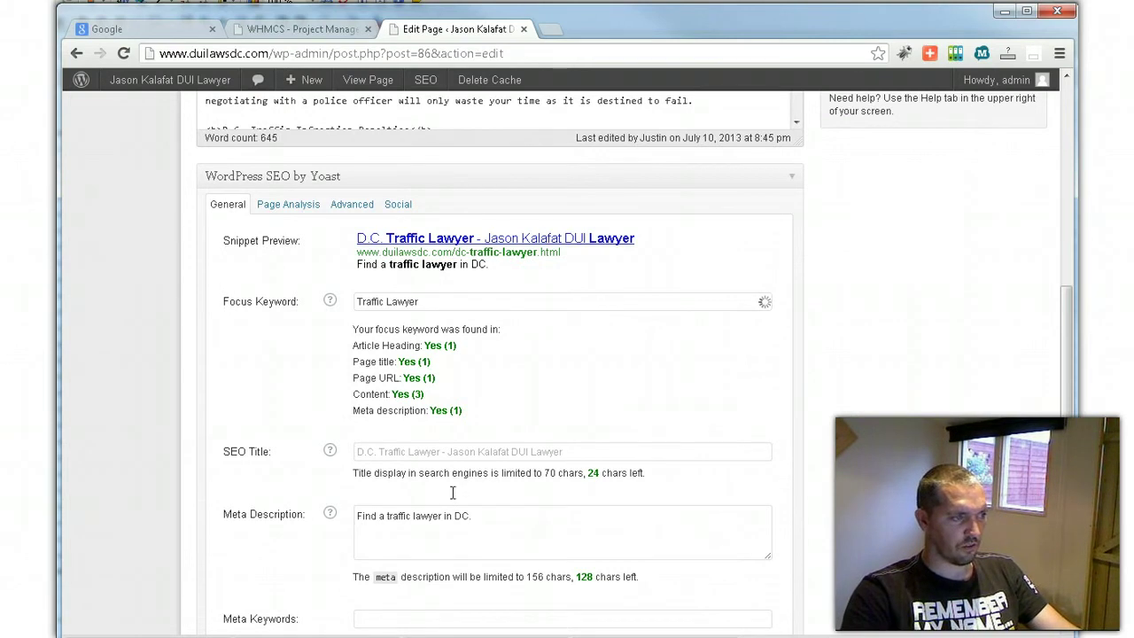
pyautogui.moveTo(387, 515); pyautogui.dragTo(443, 515)
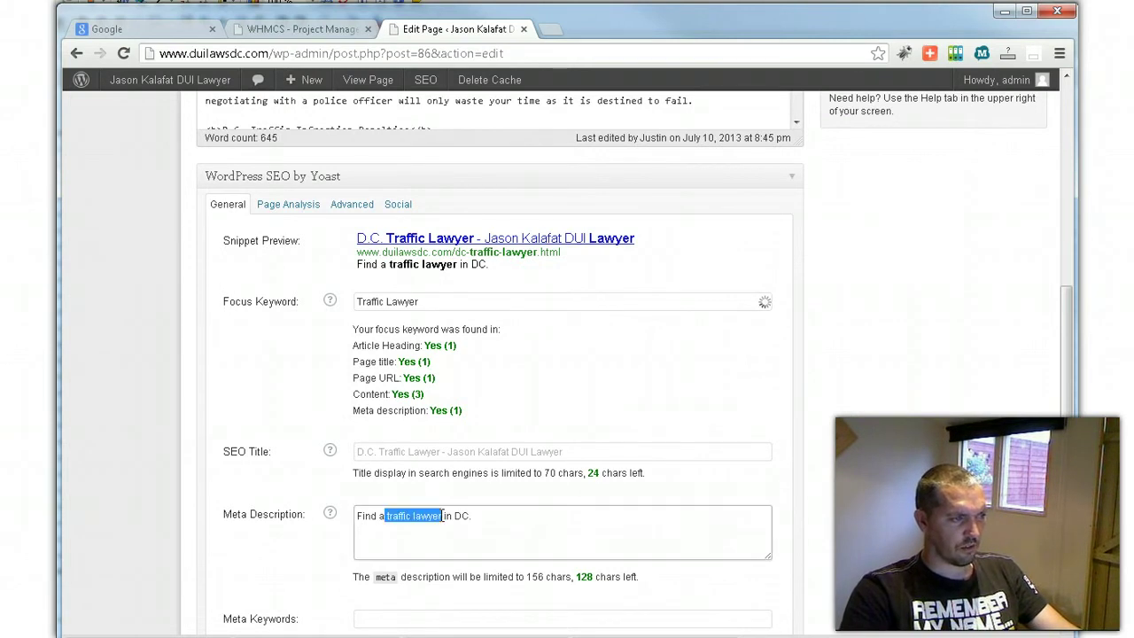
pyautogui.click(408, 438)
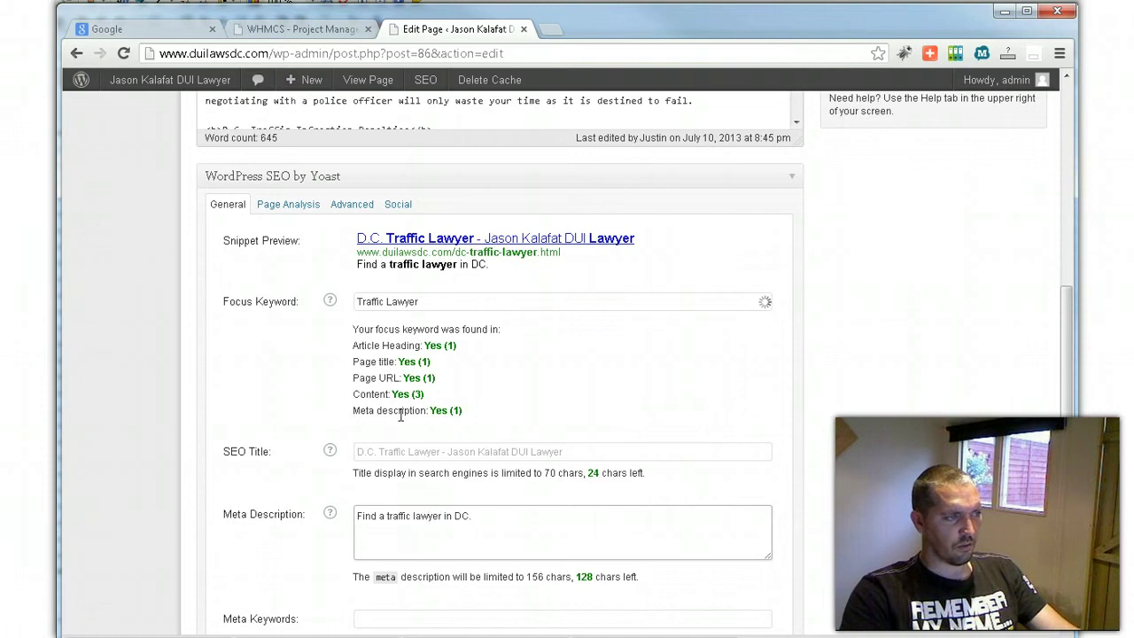
pyautogui.scroll(-3, 867, 525)
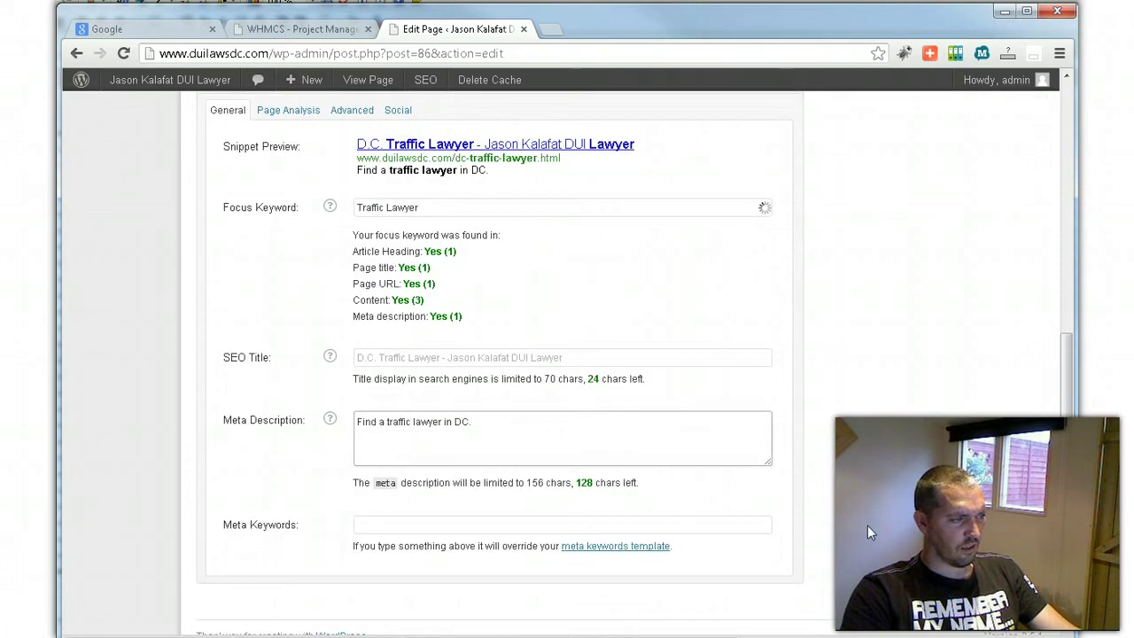
# - Leave the Meta Keywords field empty and return to the top of the editor
pyautogui.click(745, 504)
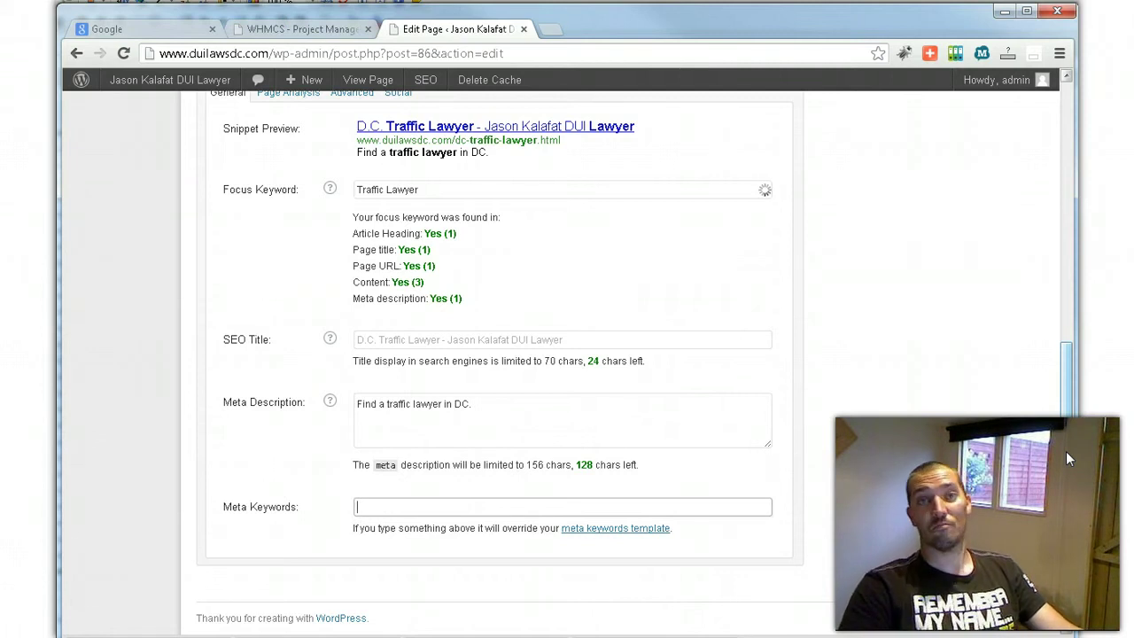
pyautogui.scroll(5, 1065, 450)
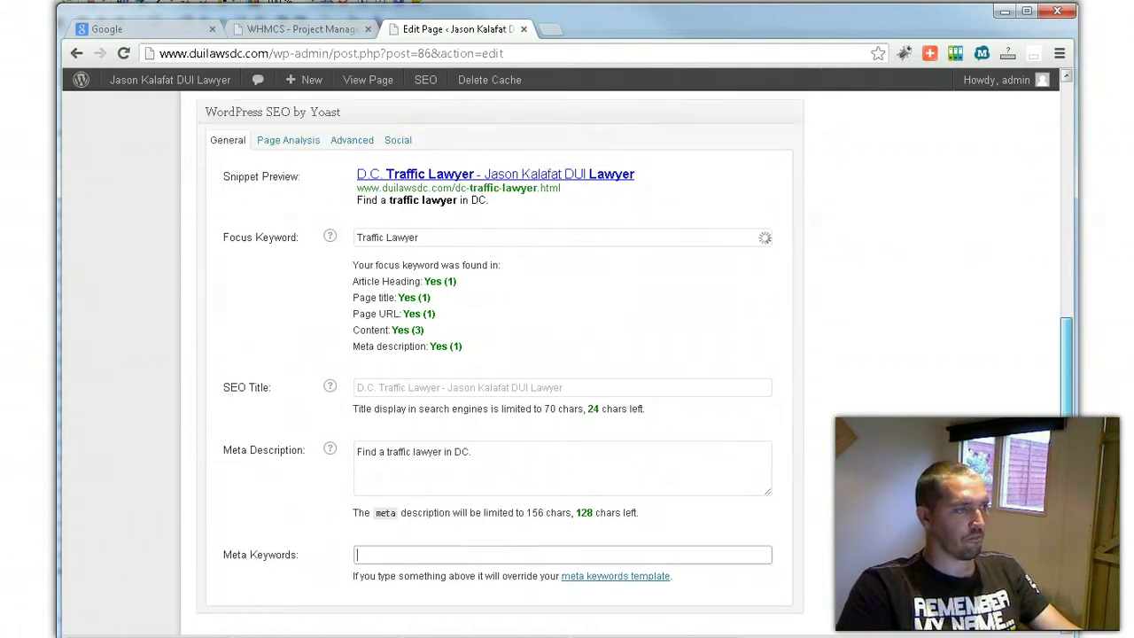
pyautogui.scroll(2, 1066, 451)
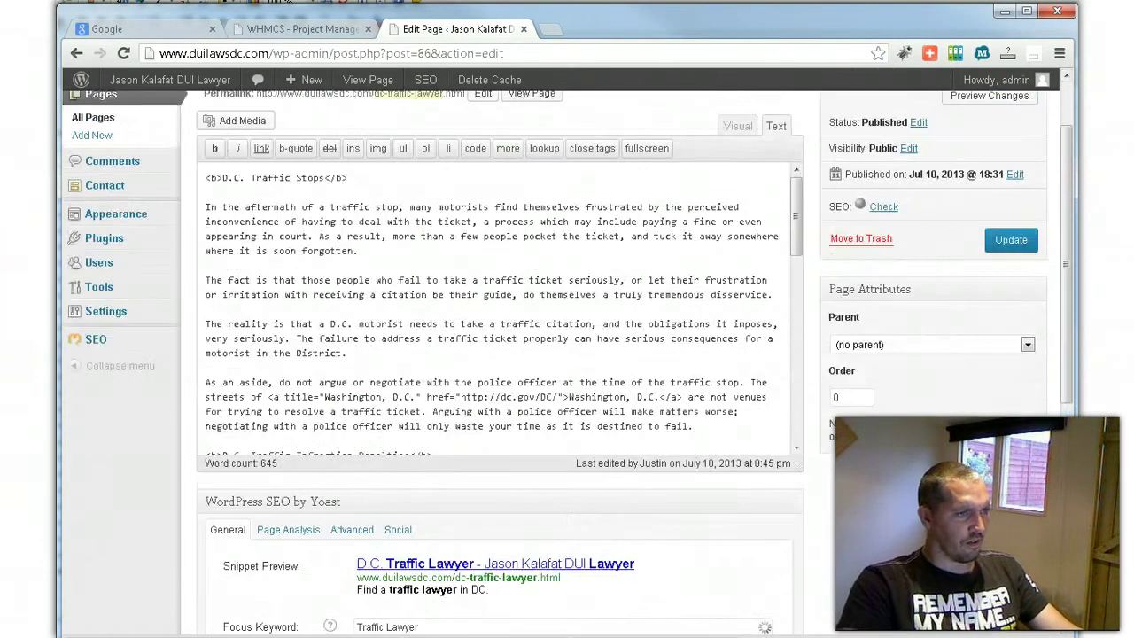
# - Update the page and show Yoast's Page Analysis, including no images and 0.61% keyword density
pyautogui.click(1026, 245)
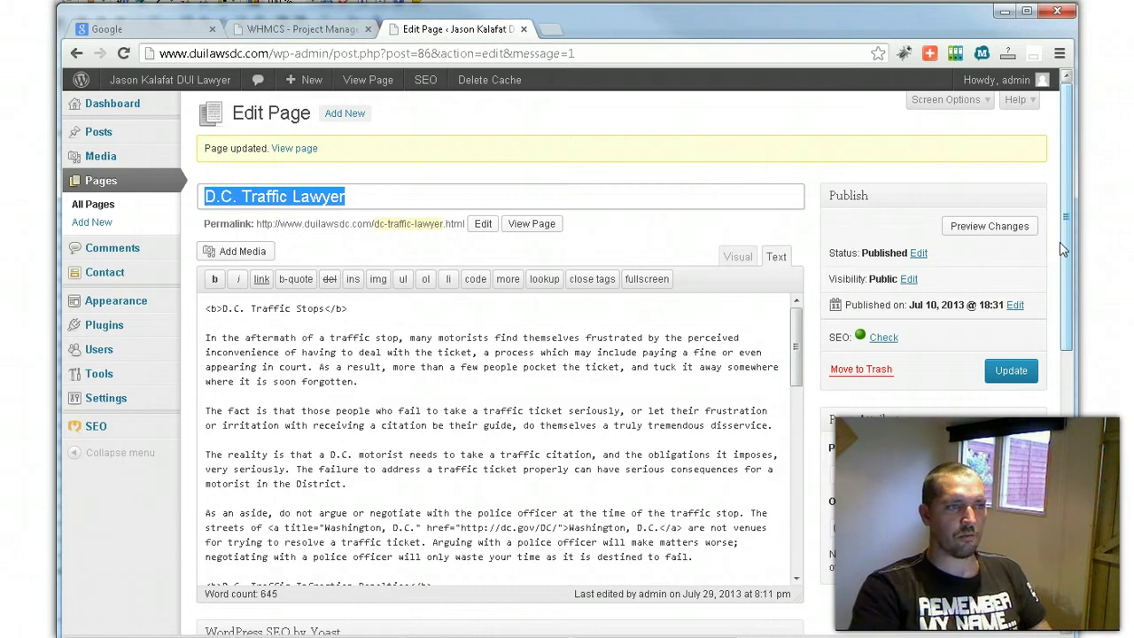
pyautogui.scroll(-2, 1068, 292)
pyautogui.scroll(-1, 1070, 350)
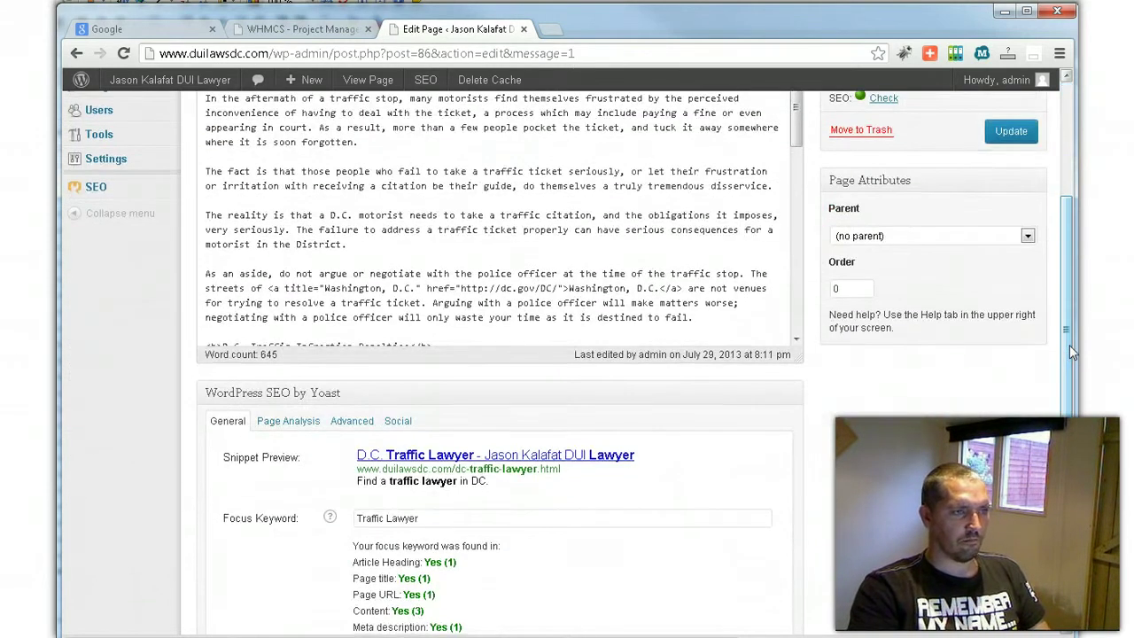
pyautogui.scroll(-1, 1072, 386)
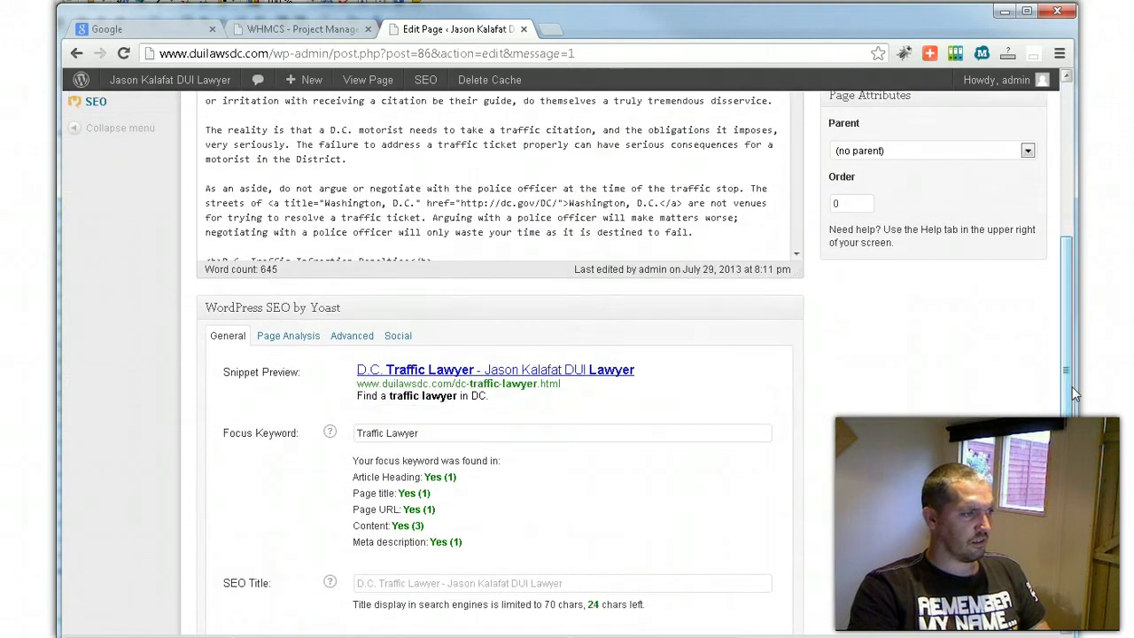
pyautogui.click(290, 337)
pyautogui.moveTo(519, 280)
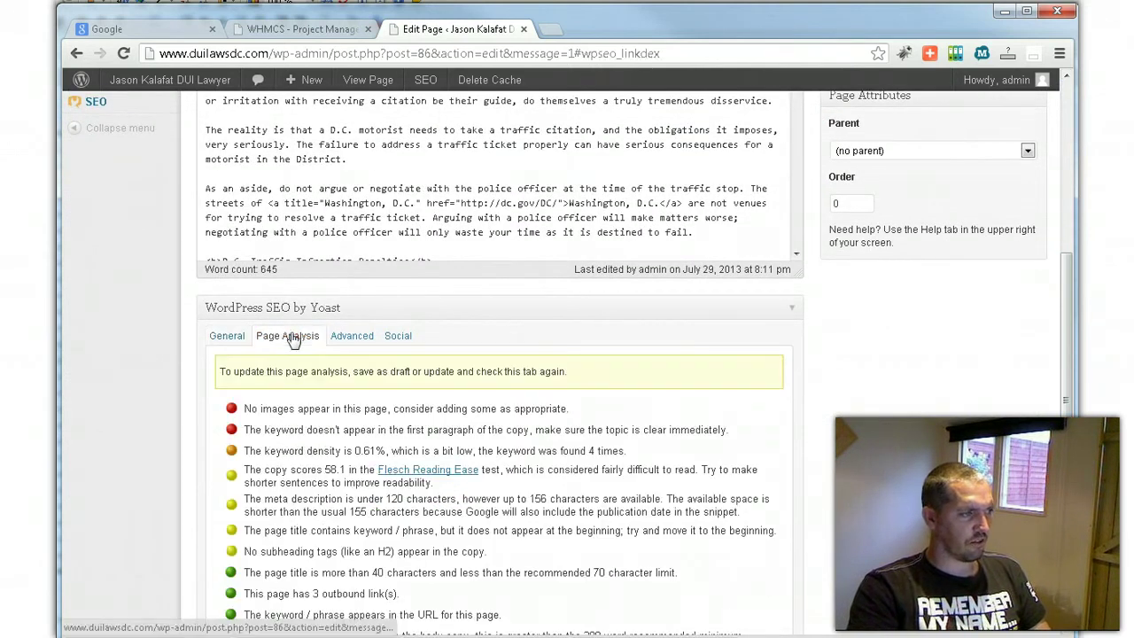
pyautogui.scroll(-2, 920, 434)
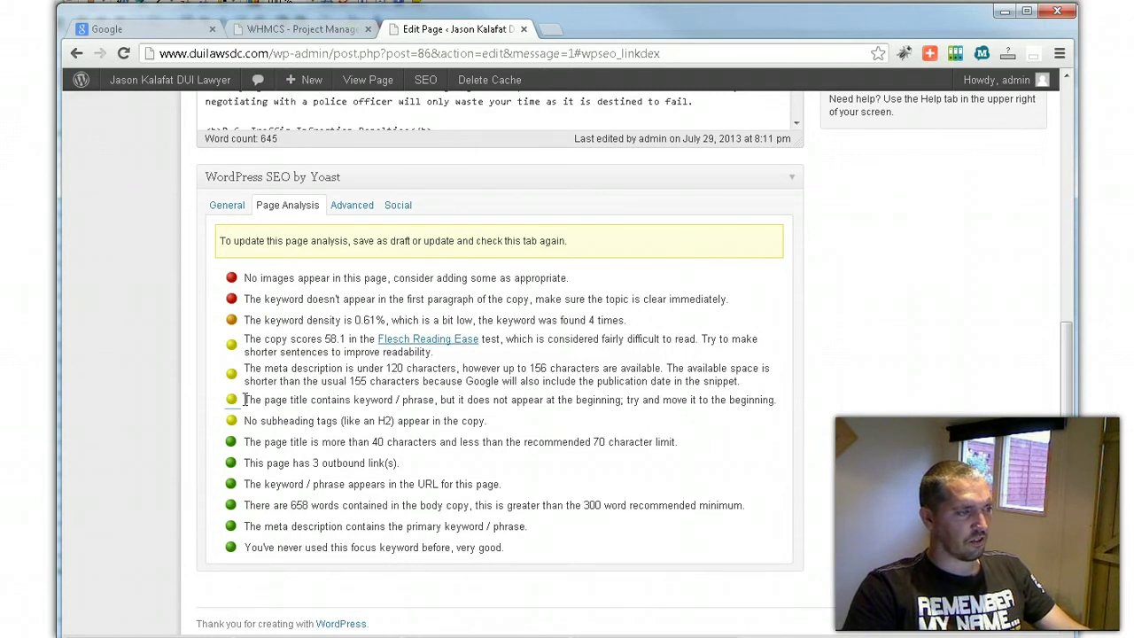
pyautogui.moveTo(245, 399); pyautogui.dragTo(449, 414)
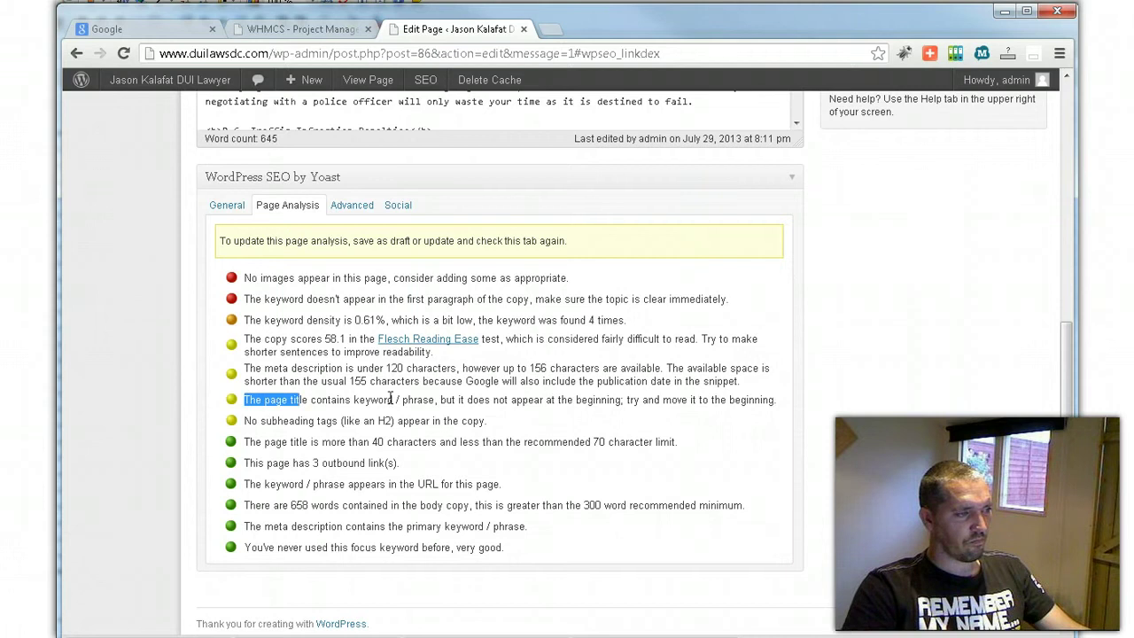
pyautogui.click(490, 416)
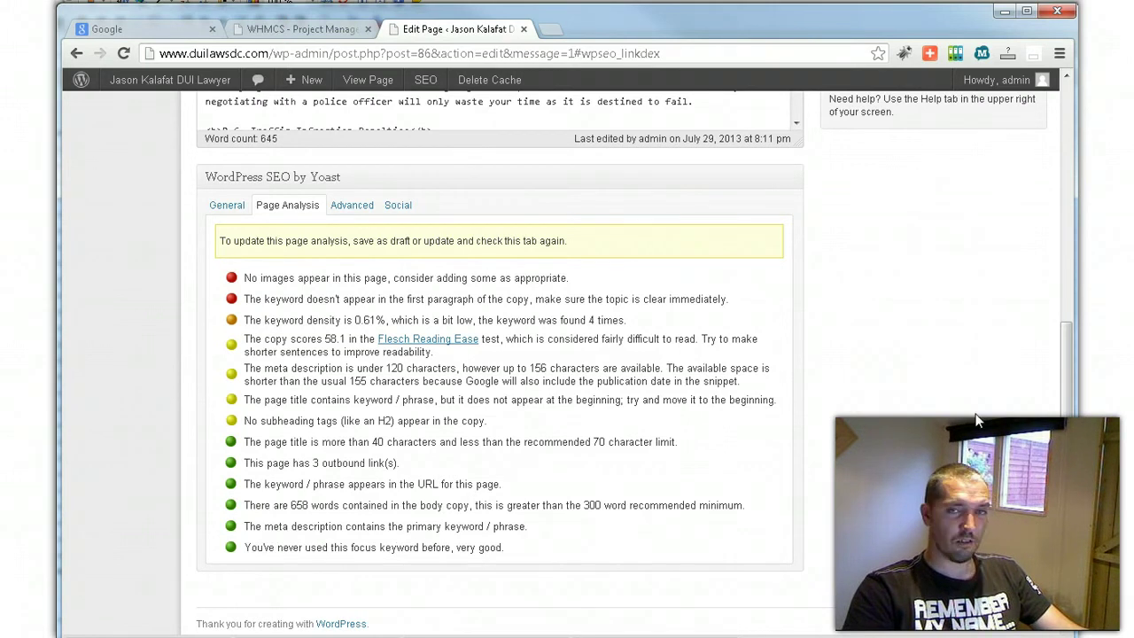
pyautogui.scroll(5, 1067, 489)
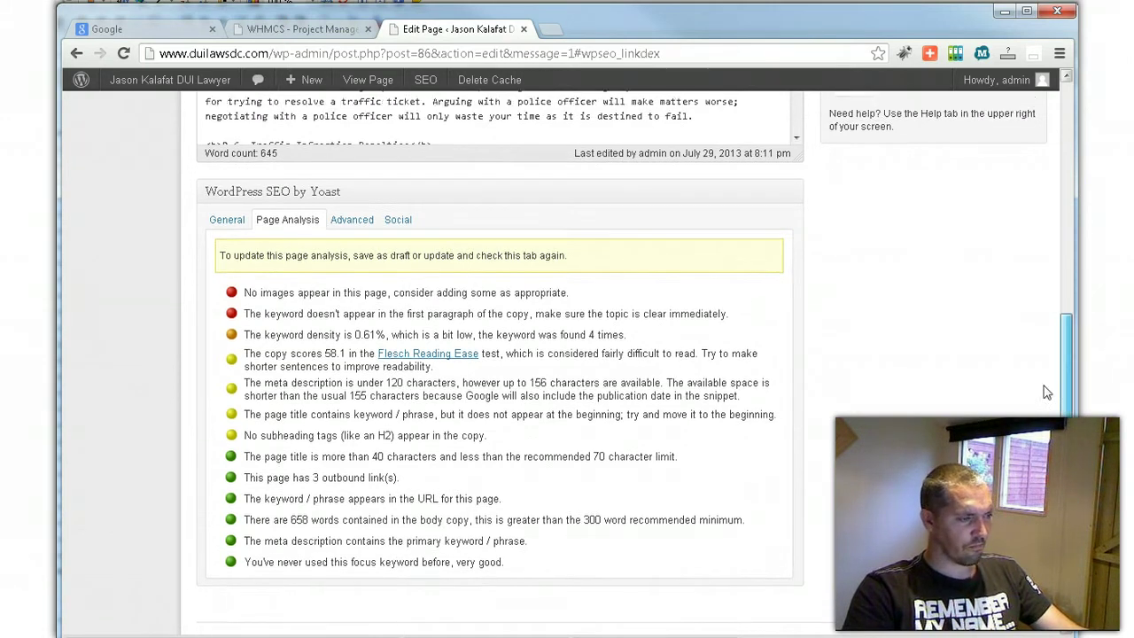